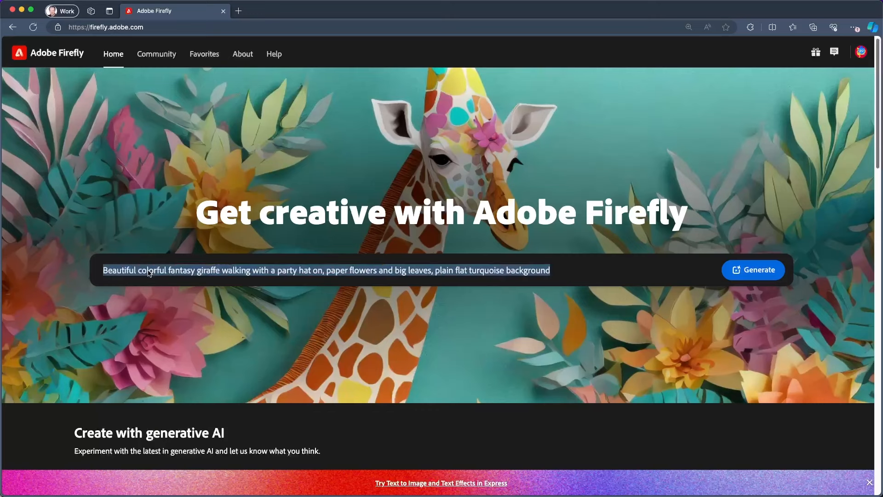
# - Generate images from the prompt "chalk on a chalkboard"
pyautogui.write('chalk on a chalkboar')
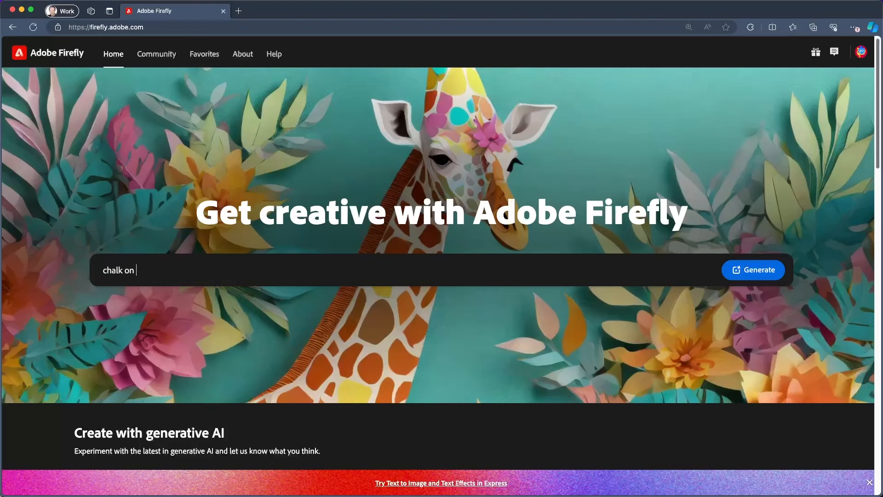
pyautogui.write('d')
pyautogui.press('Return')
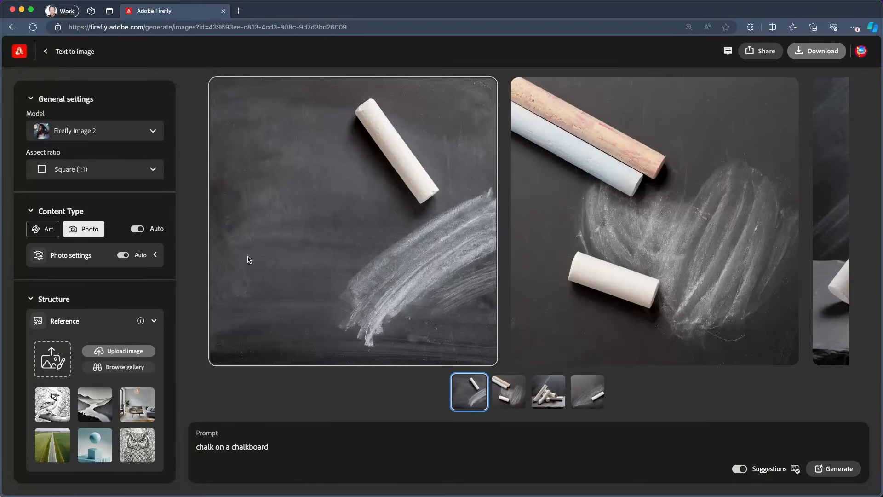
# - Set the aspect ratio of the images to Widescreen (16:9)
pyautogui.moveTo(380, 187)
pyautogui.click(32, 168)
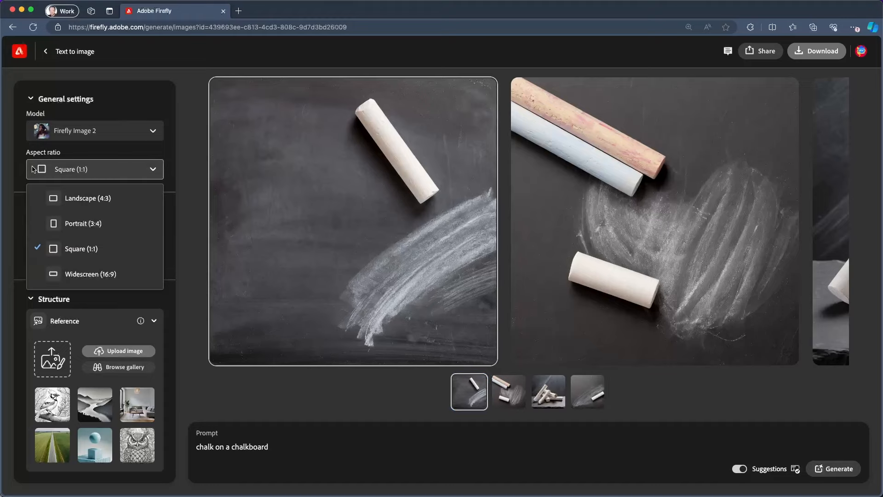
pyautogui.click(65, 275)
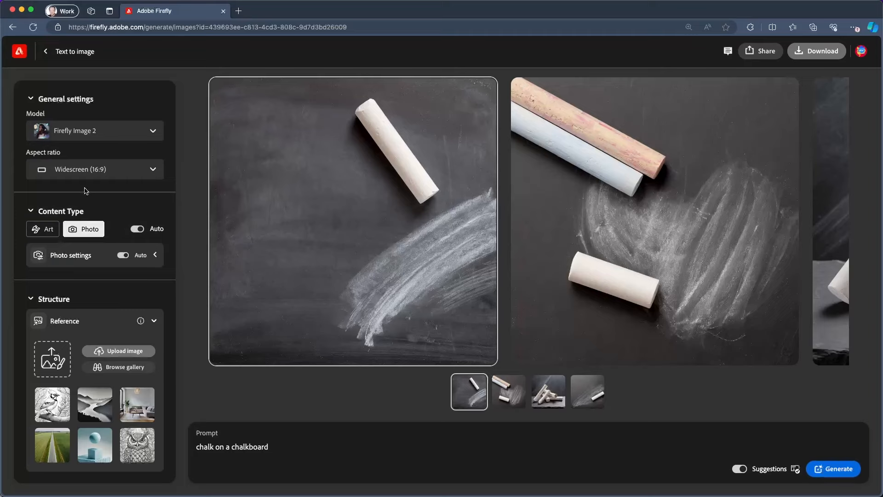
# - Upload hello.png from the Downloads folder as the structure reference image and accept the upload terms
pyautogui.scroll(-1, 52, 298)
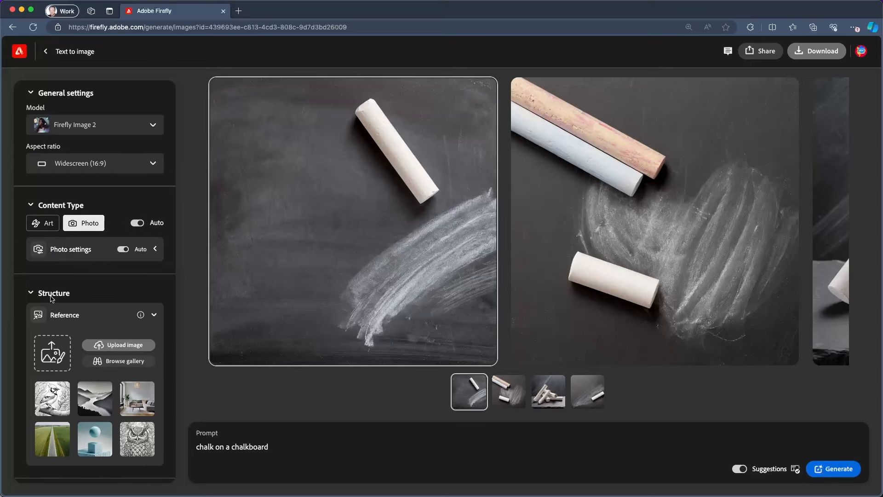
pyautogui.scroll(-2, 51, 298)
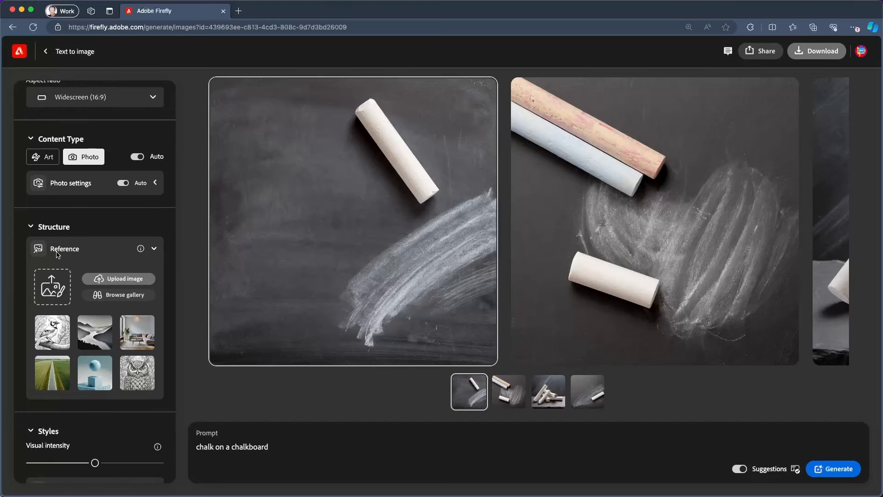
pyautogui.click(111, 281)
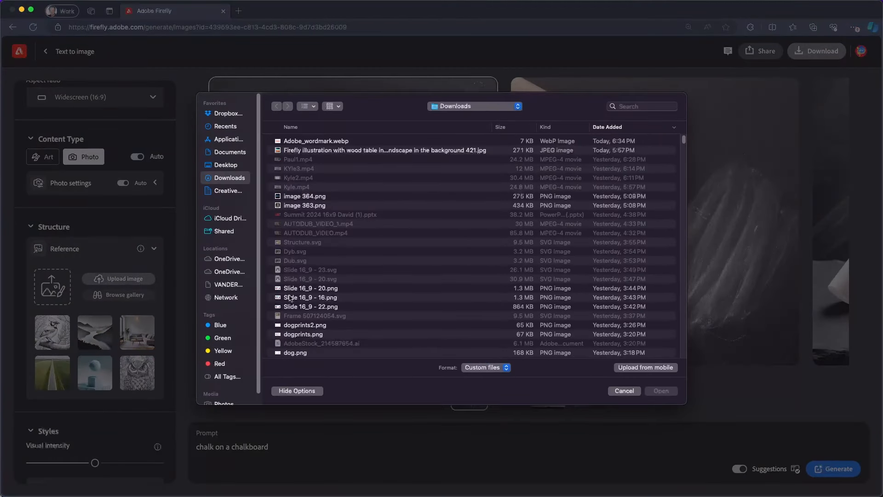
pyautogui.scroll(-3, 312, 302)
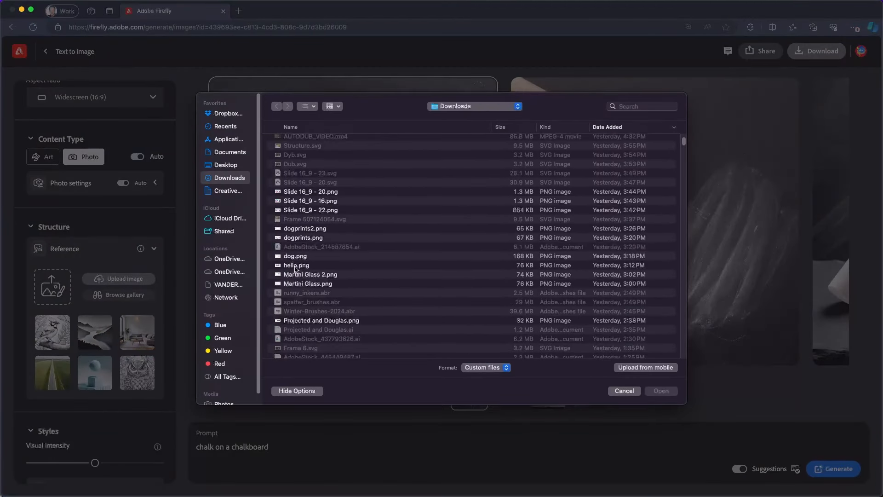
pyautogui.click(295, 270)
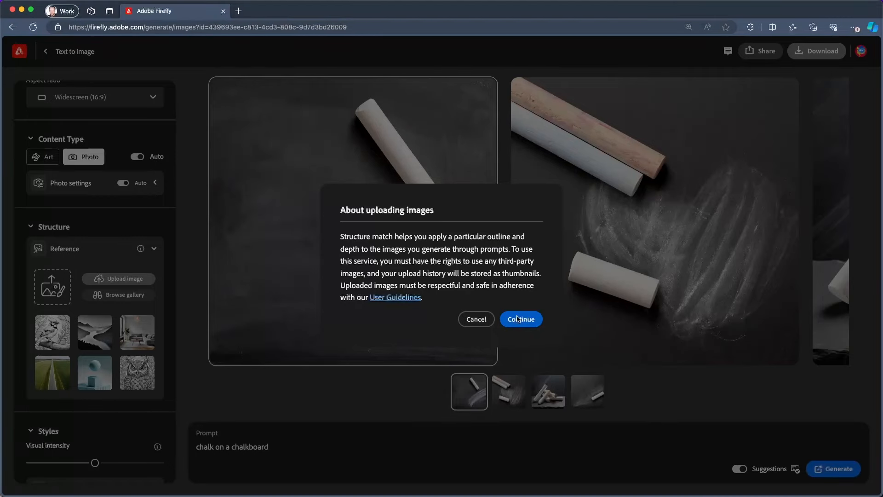
pyautogui.click(519, 318)
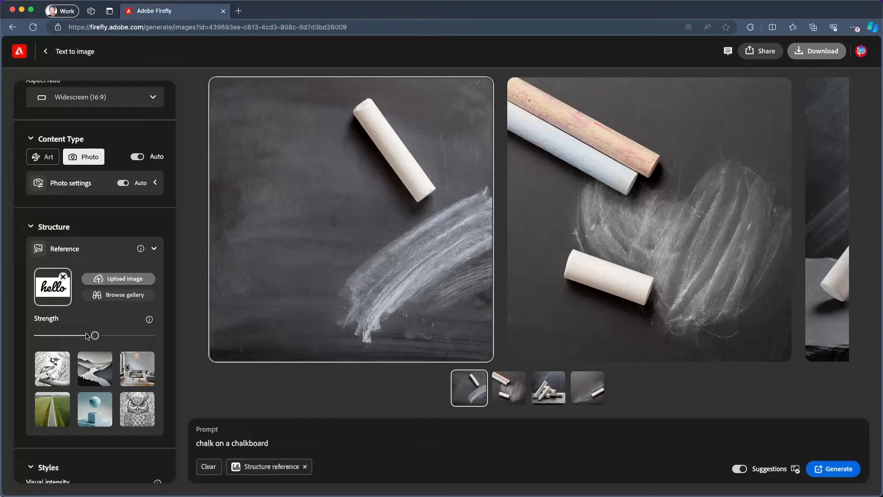
# - Raise the structure reference strength to its maximum and generate the chalkboard images again
pyautogui.moveTo(97, 337); pyautogui.dragTo(154, 337)
pyautogui.click(833, 467)
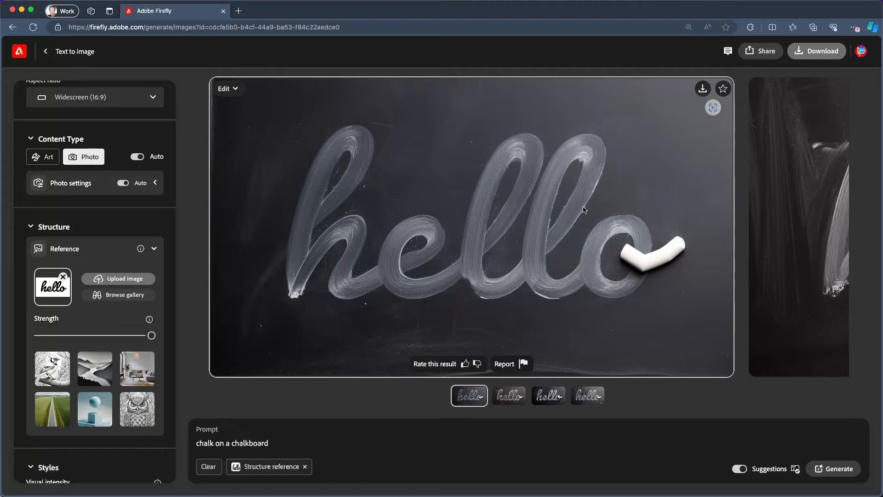
# - View the second, third and fourth variations of the chalk lettering
pyautogui.click(511, 403)
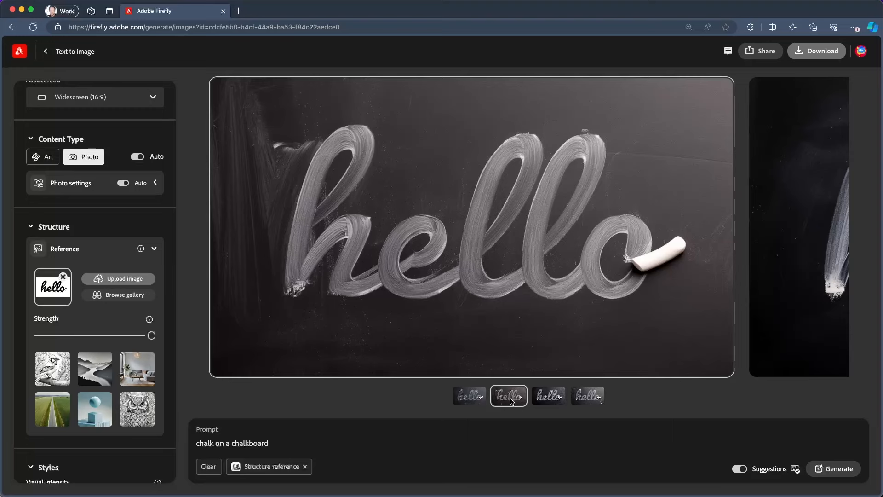
pyautogui.click(553, 396)
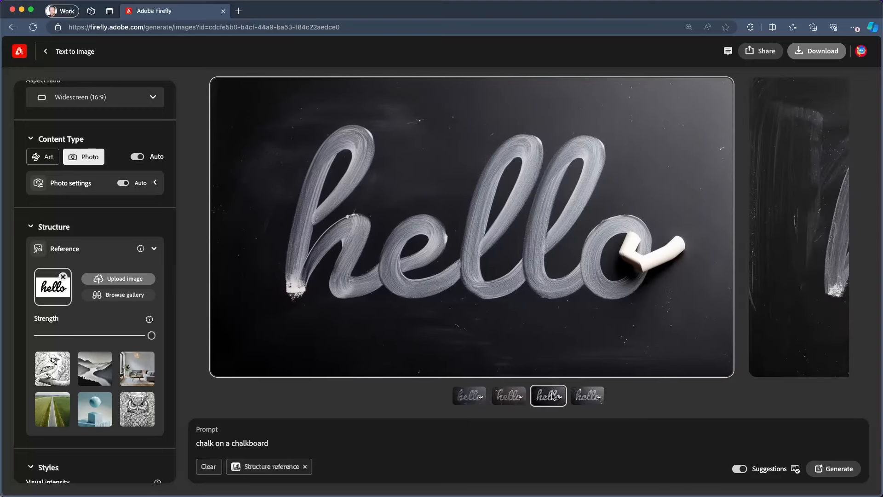
pyautogui.click(590, 396)
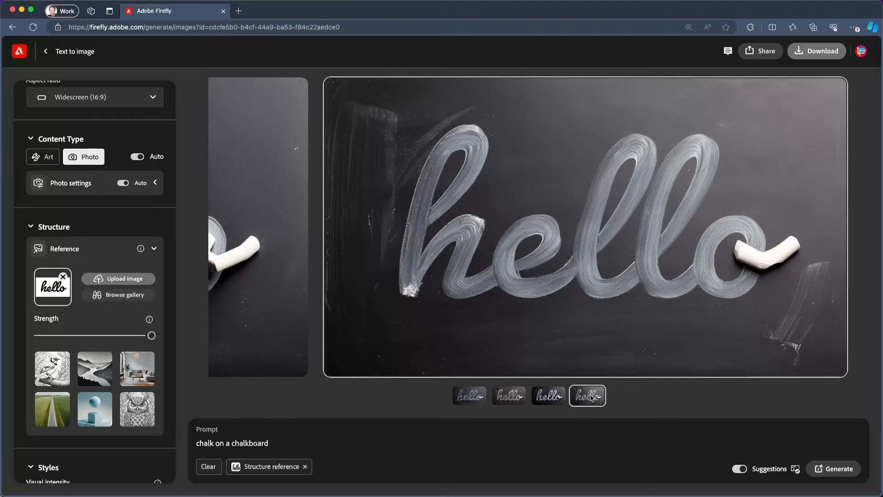
# - Replace the prompt with "drawing in sand on a beach" and generate new images
pyautogui.tripleClick(300, 442)
pyautogui.write('drawi')
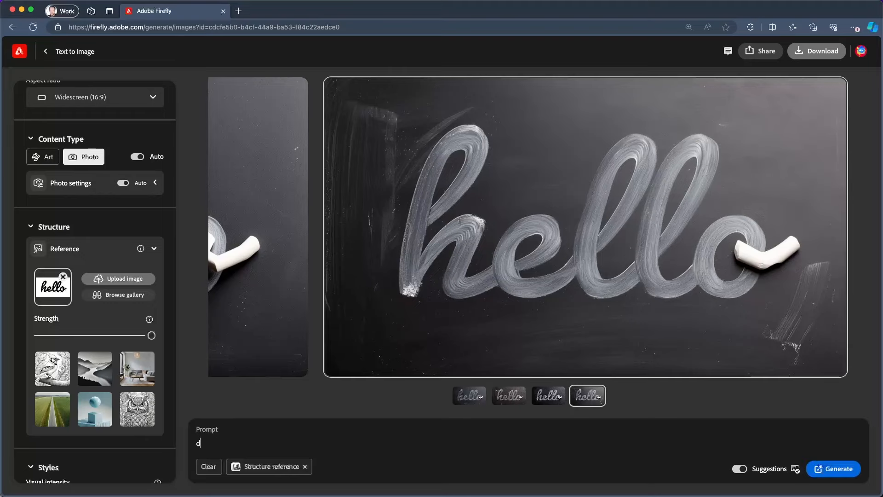
pyautogui.write('ng in a')
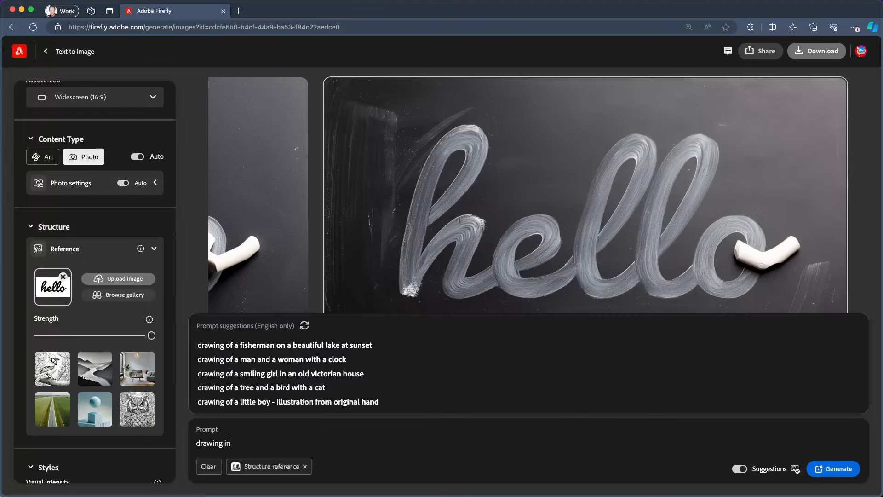
pyautogui.press('BackSpace')
pyautogui.press('BackSpace')
pyautogui.write('sand on a ba')
pyautogui.write('ach')
pyautogui.press('Return')
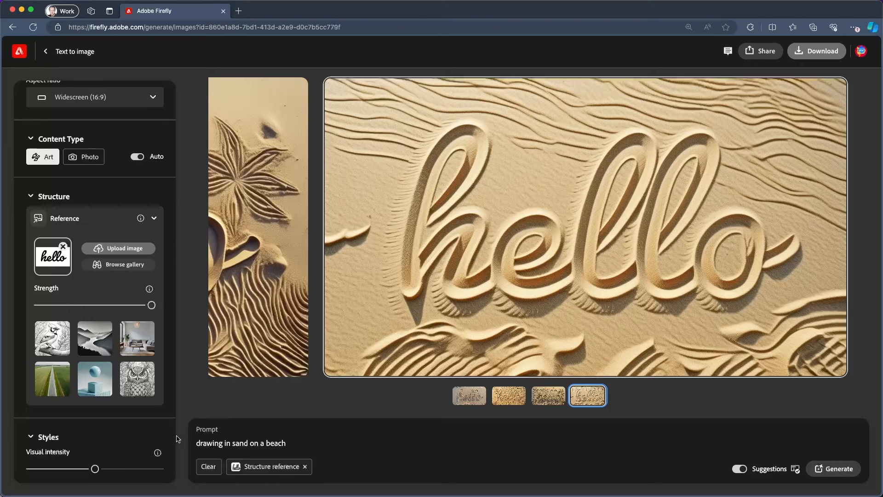
# - Examine the sand lettering results, viewing the first and second variations
pyautogui.moveTo(582, 328)
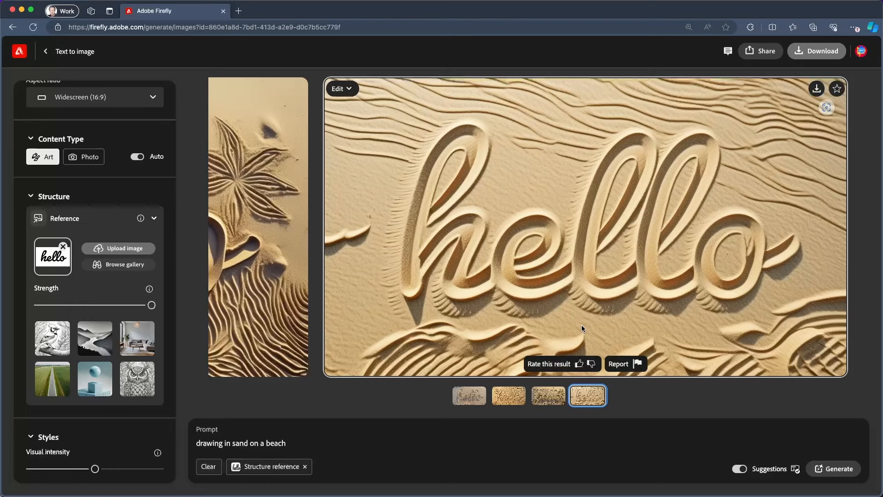
pyautogui.click(463, 402)
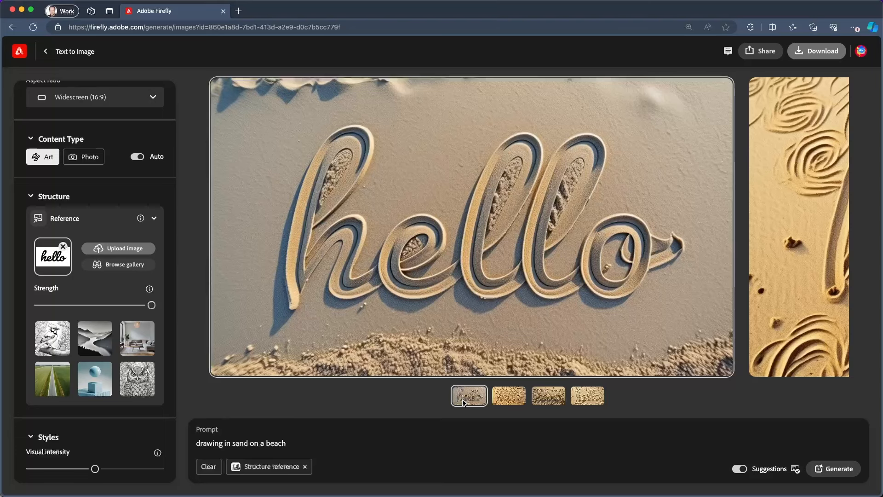
pyautogui.click(502, 402)
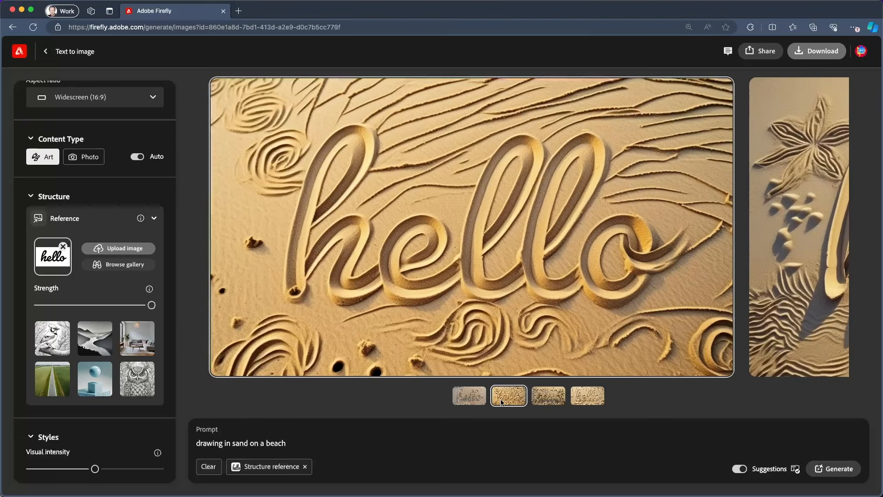
# - Replace the prompt with "multicolor paint on old paper" and generate new images
pyautogui.click(319, 445)
pyautogui.press('super+a')
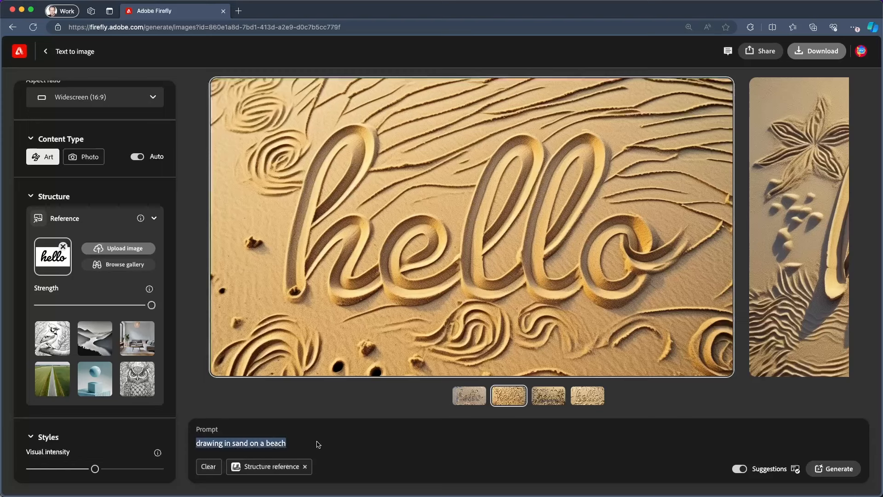
pyautogui.write('multicol')
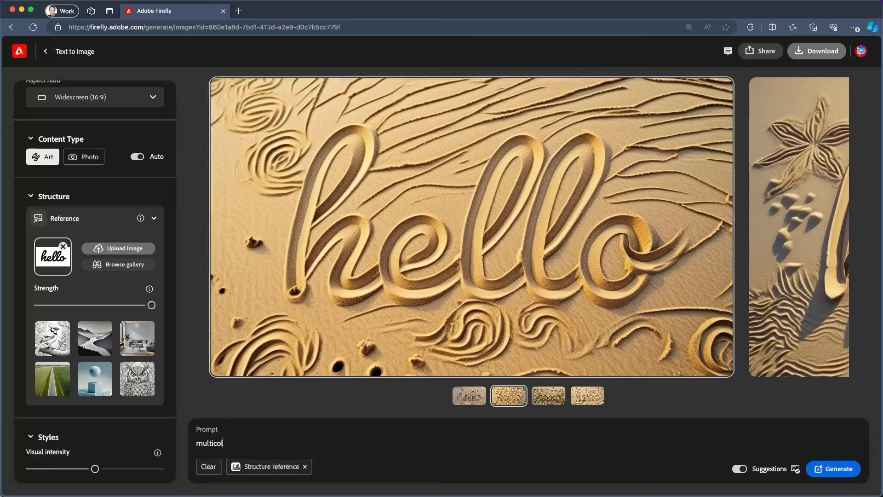
pyautogui.write('or paint on old paper')
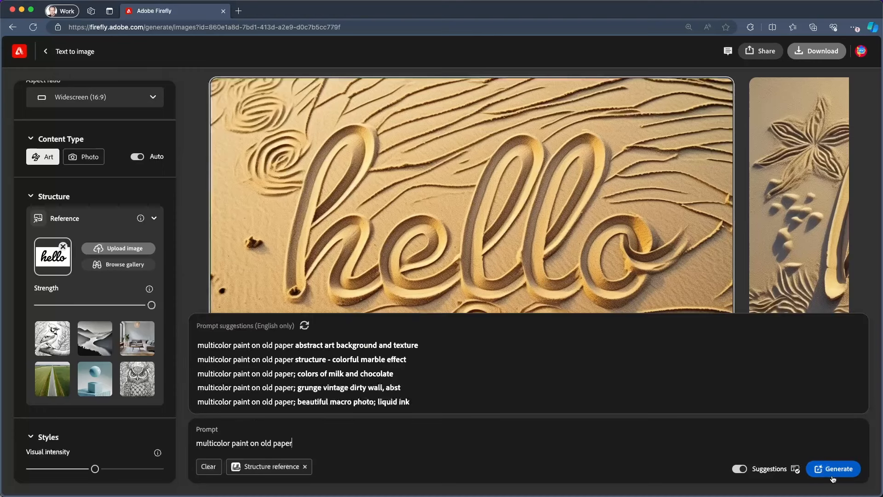
pyautogui.click(836, 477)
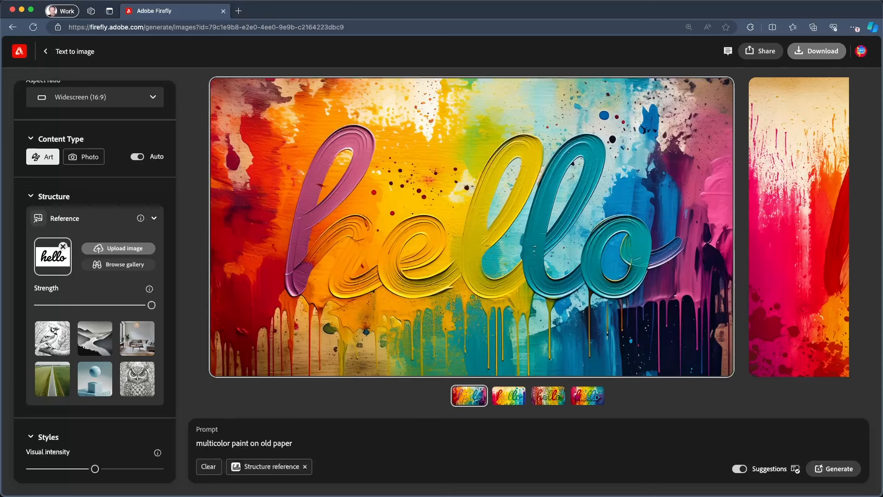
# - View the second, third and fourth variations of the multicolor paint lettering
pyautogui.click(514, 399)
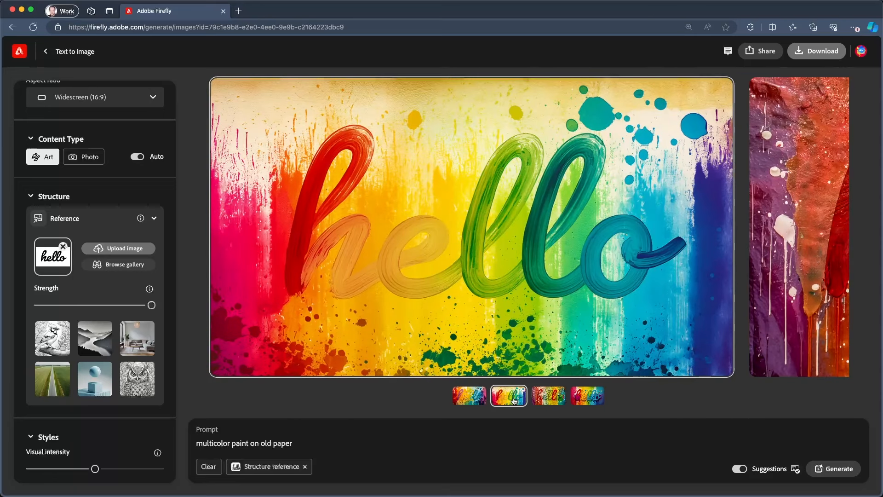
pyautogui.click(544, 402)
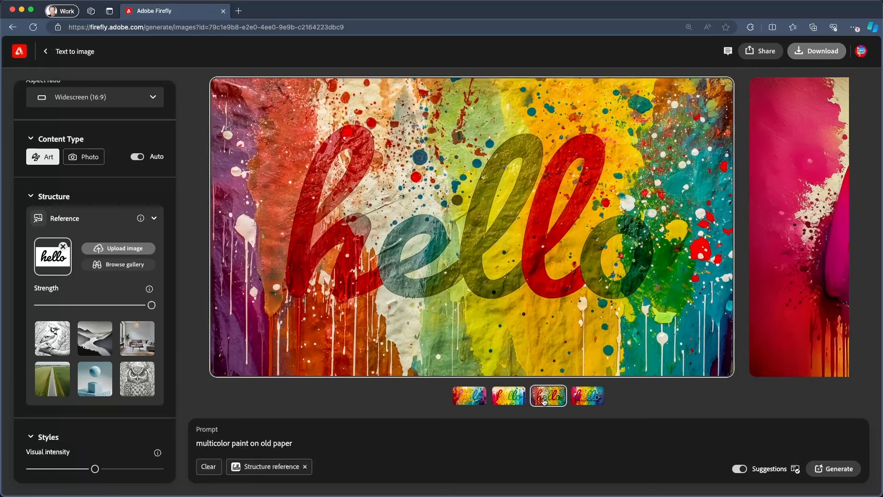
pyautogui.click(575, 400)
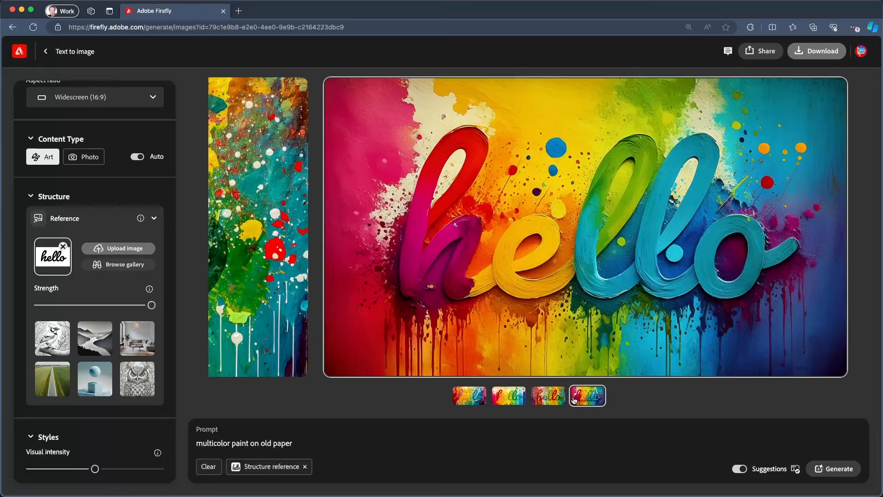
# - Change the prompt to "intricate tattoo on a man's bicep" and generate it with the Photo content type
pyautogui.tripleClick(399, 445)
pyautogui.write('intric')
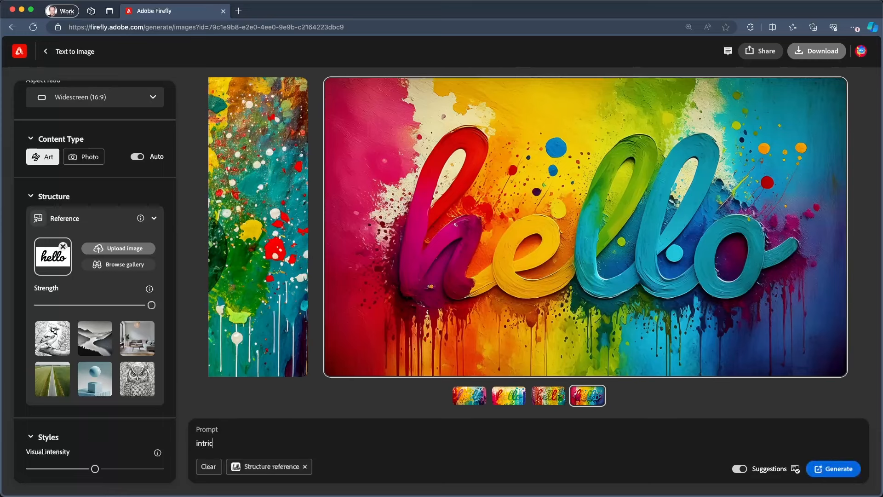
pyautogui.write("ate tattoo on a man's bicep")
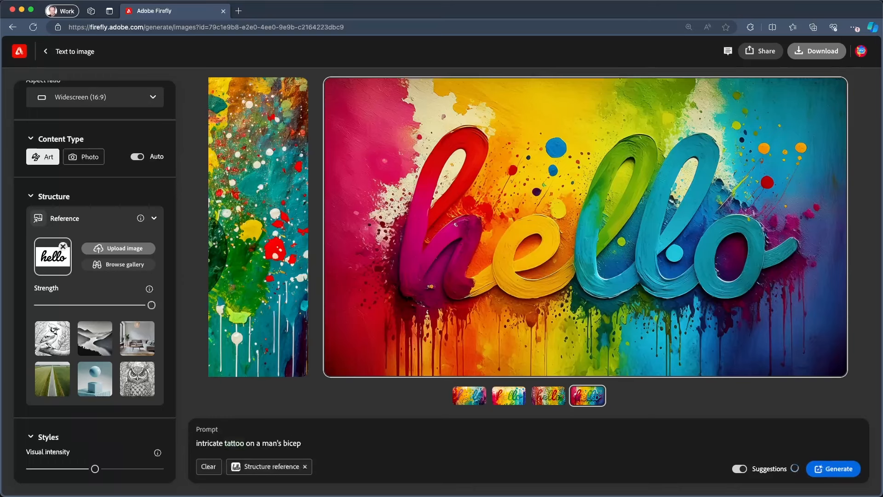
pyautogui.click(79, 158)
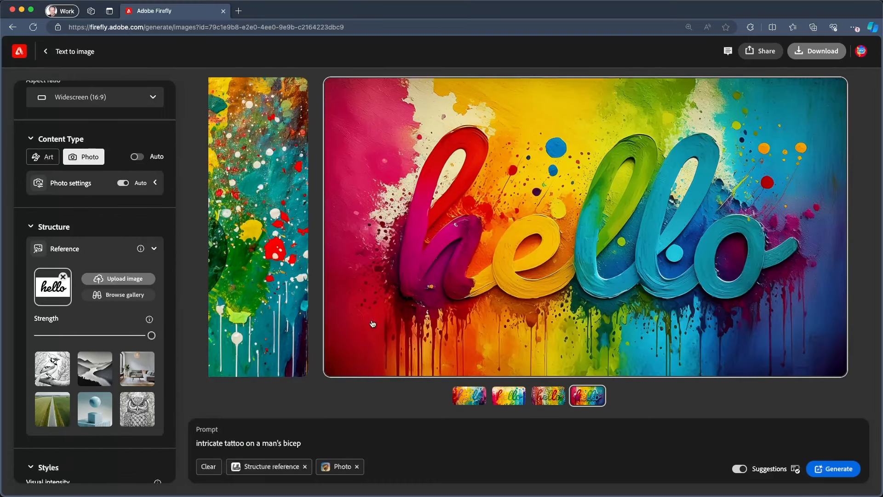
pyautogui.click(844, 468)
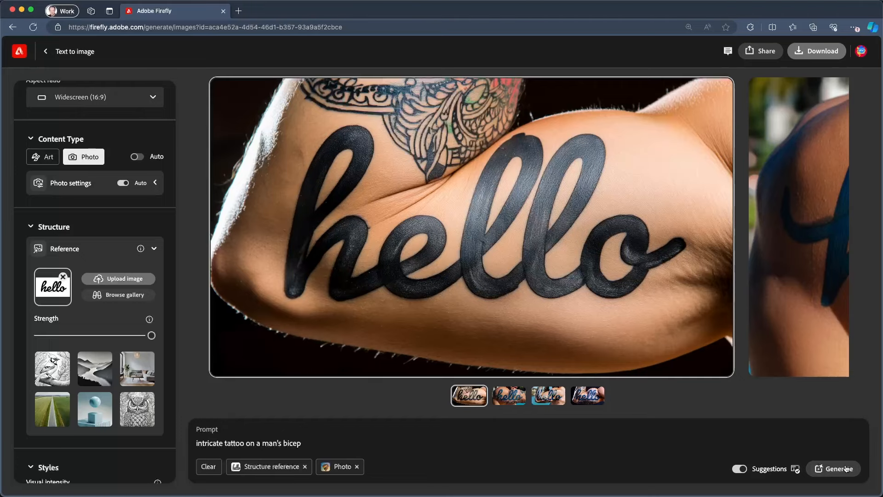
# - View the second, third and fourth variations of the tattoo lettering
pyautogui.click(509, 401)
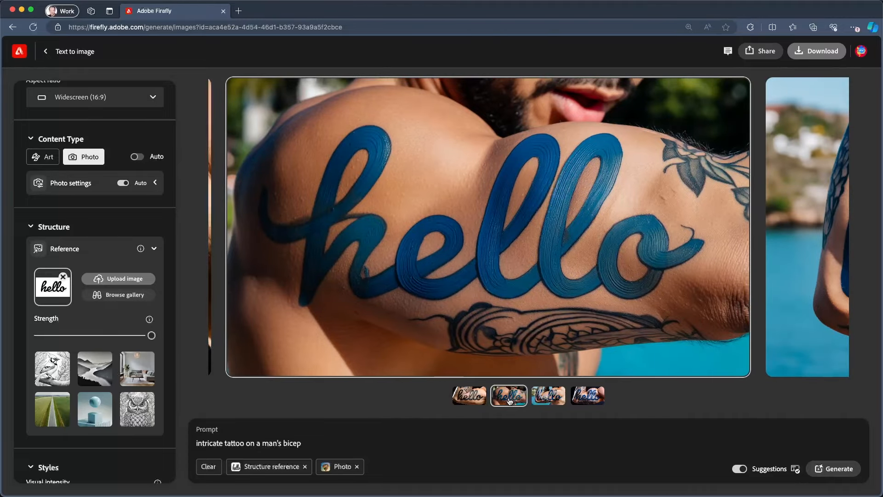
pyautogui.click(554, 401)
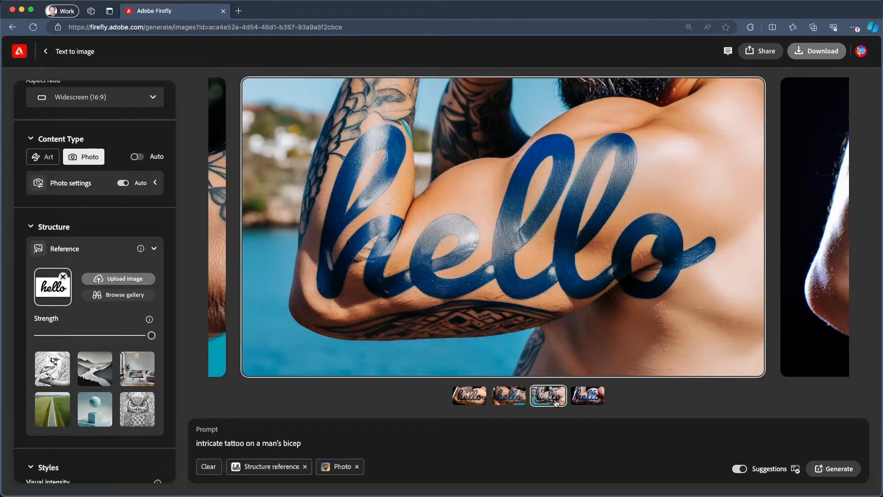
pyautogui.click(589, 404)
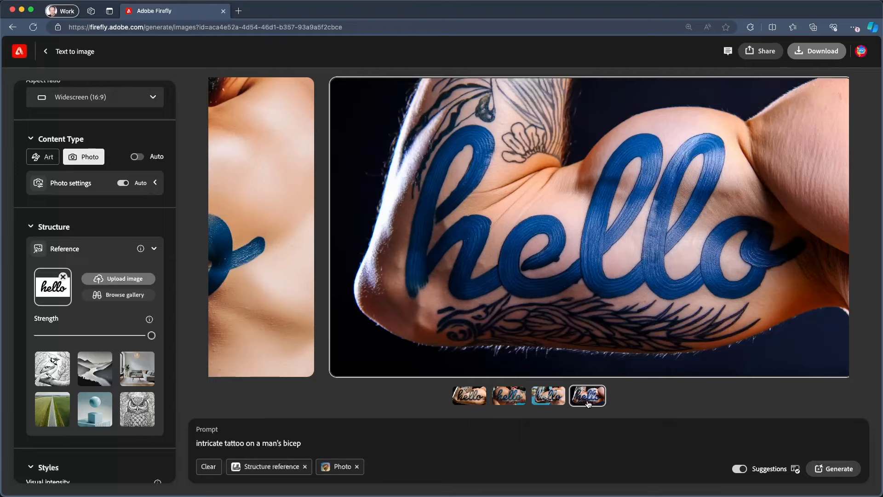